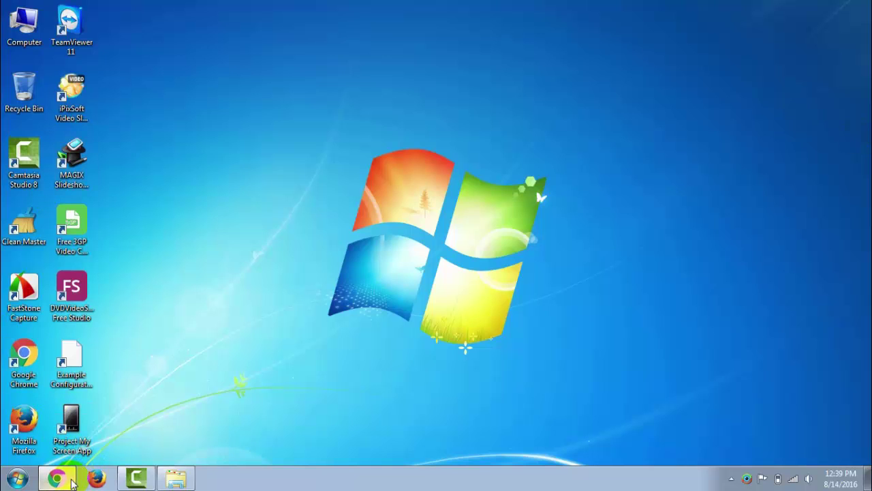
Step: Launch Chrome, open Settings and expand 'Show advanced settings…' to reveal the Privacy section
click(71, 480)
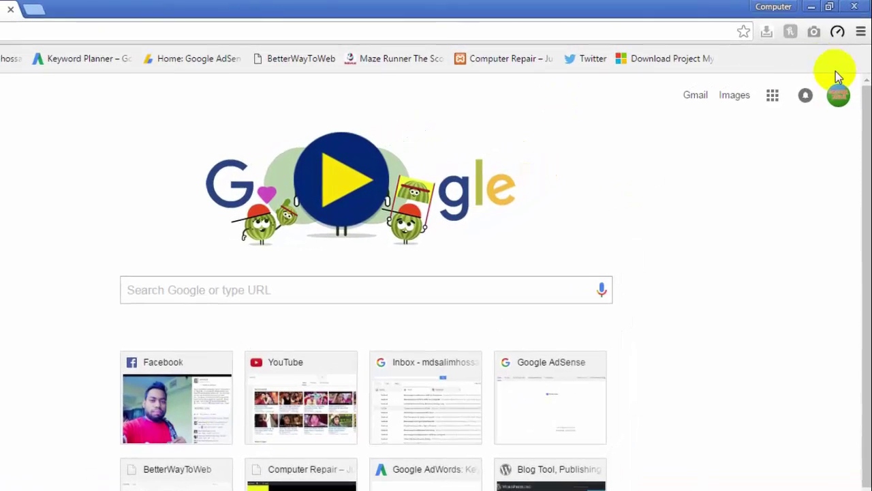
click(860, 34)
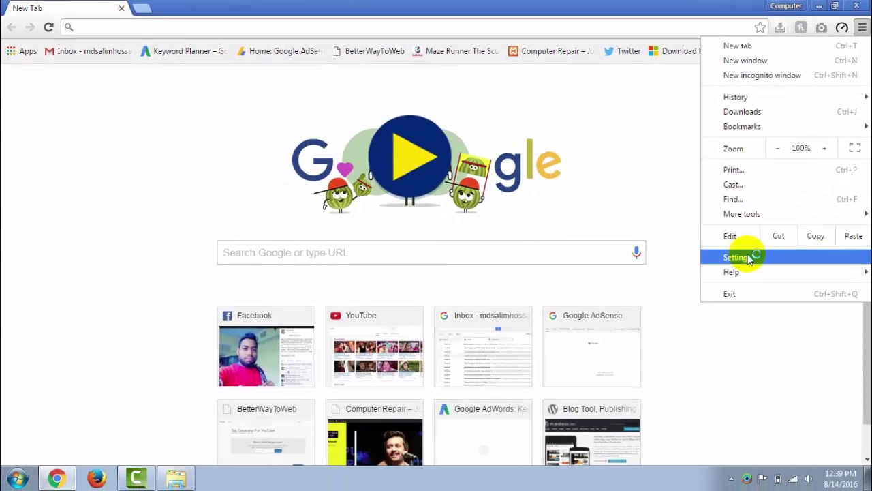
click(748, 257)
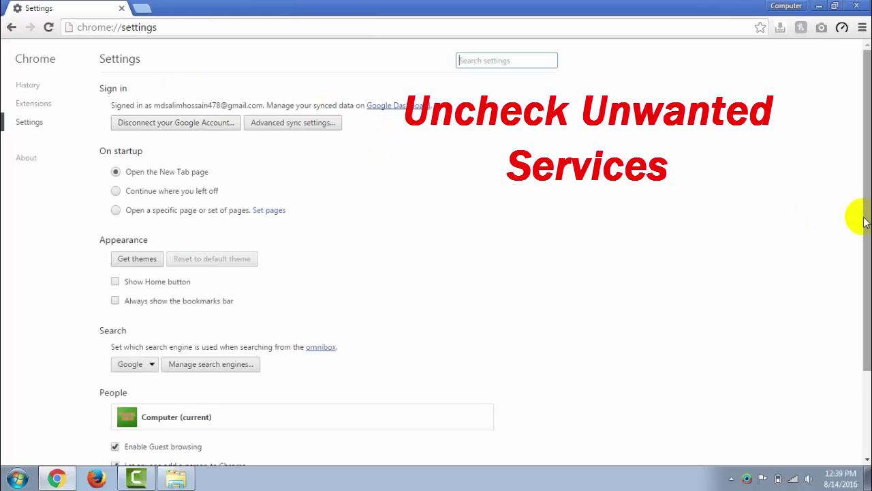
scroll(861, 213, down, 3)
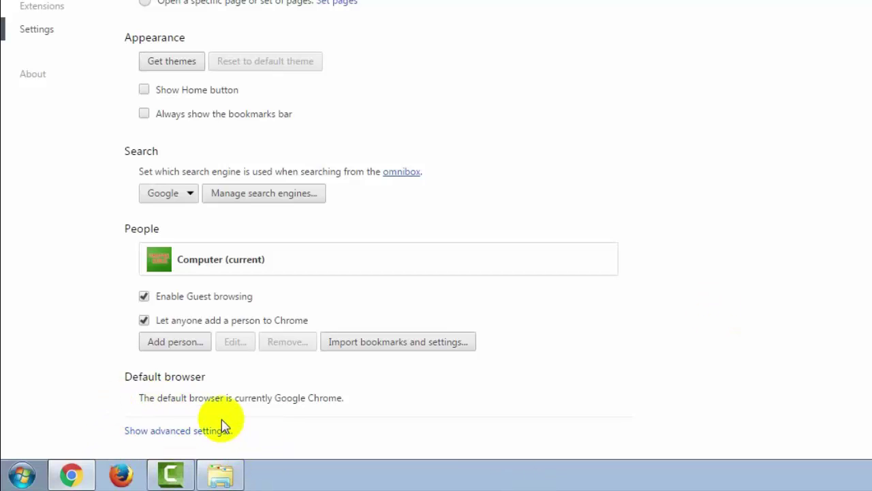
click(184, 431)
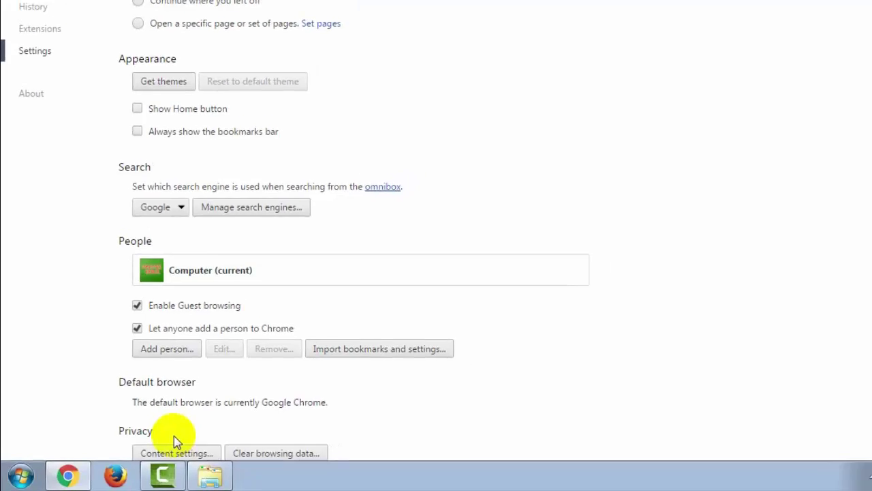
Step: Uncheck 'Use a web service to help resolve navigation errors' under Privacy and move on to Network
scroll(752, 276, down, 4)
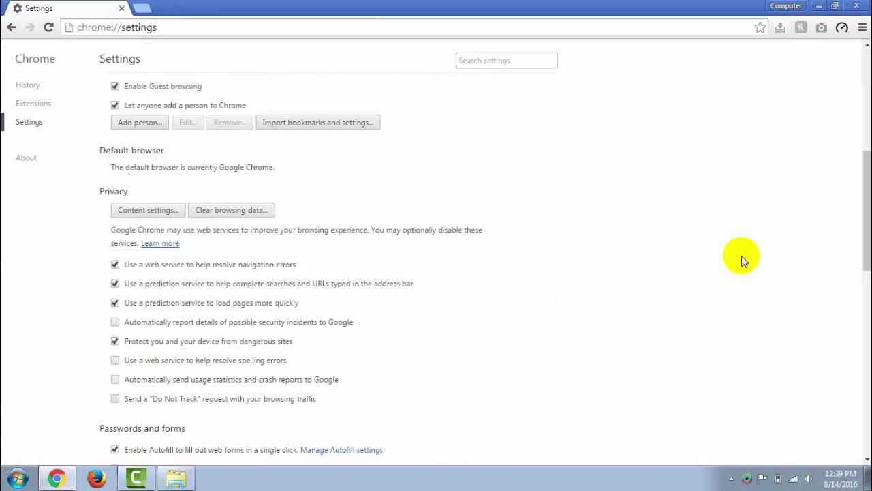
scroll(742, 259, down, 2)
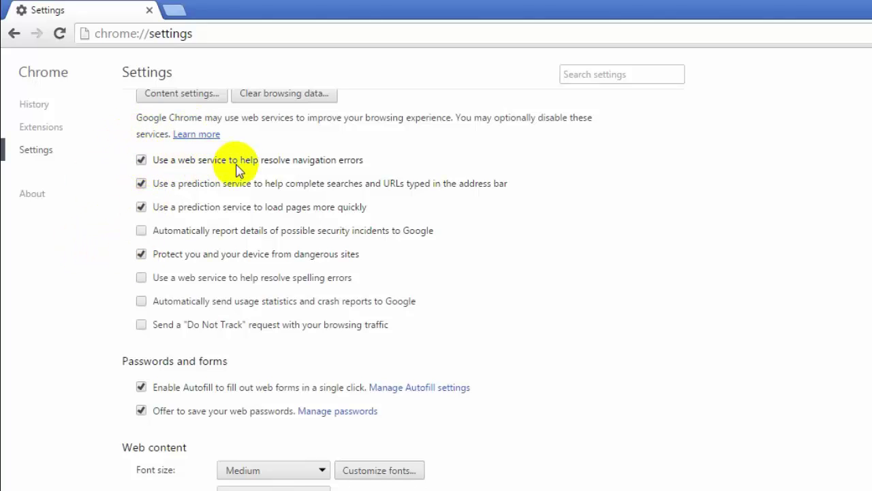
click(142, 161)
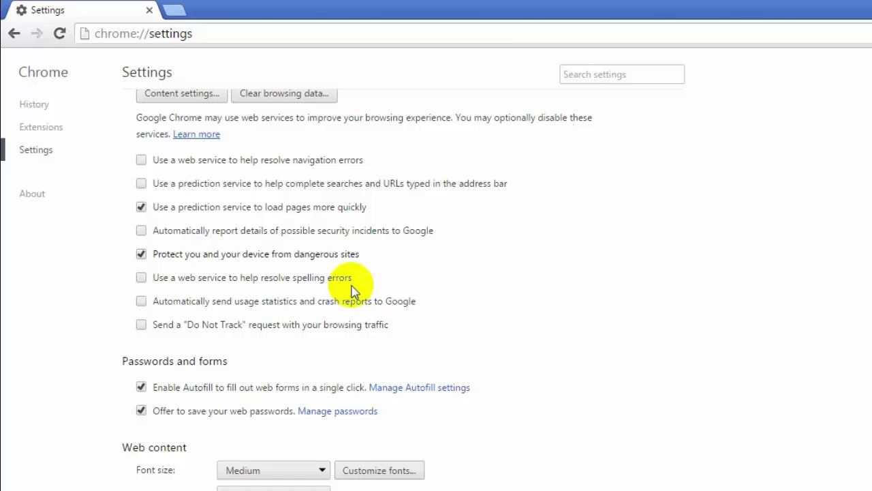
scroll(574, 197, down, 7)
scroll(566, 191, up, 2)
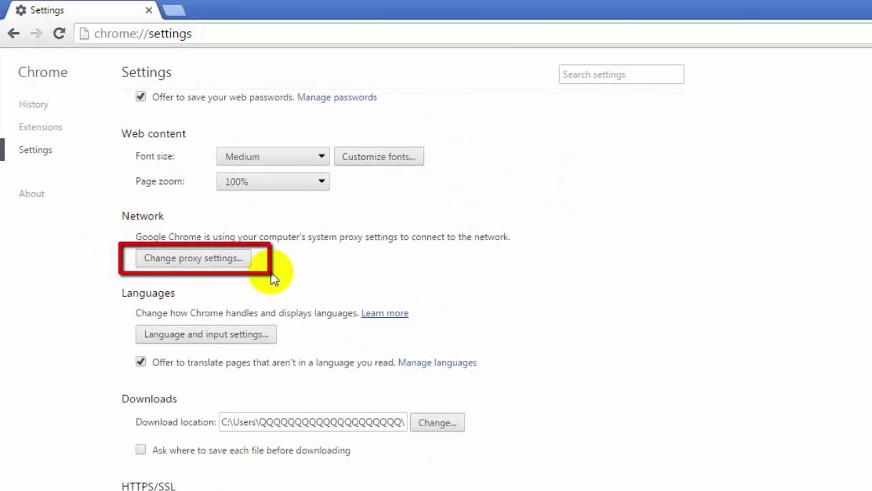
Step: Turn off 'Automatically detect settings' in the LAN settings and confirm Internet Properties
click(206, 264)
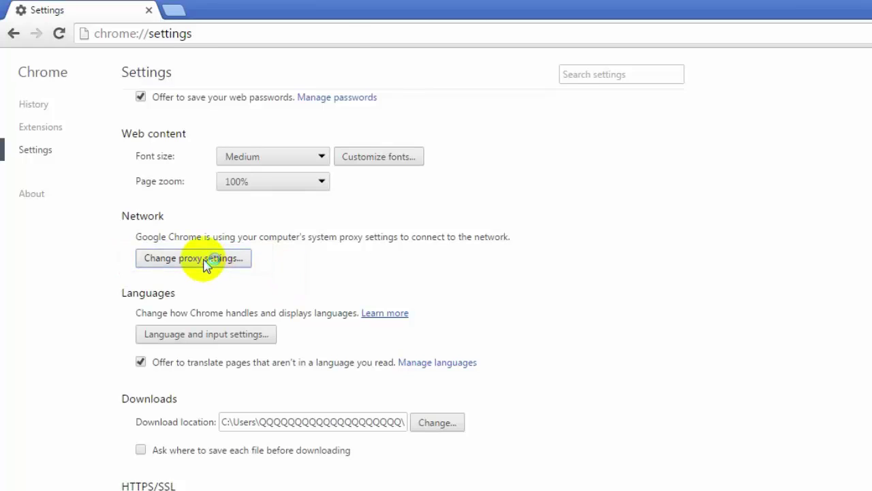
drag(180, 35, 339, 31)
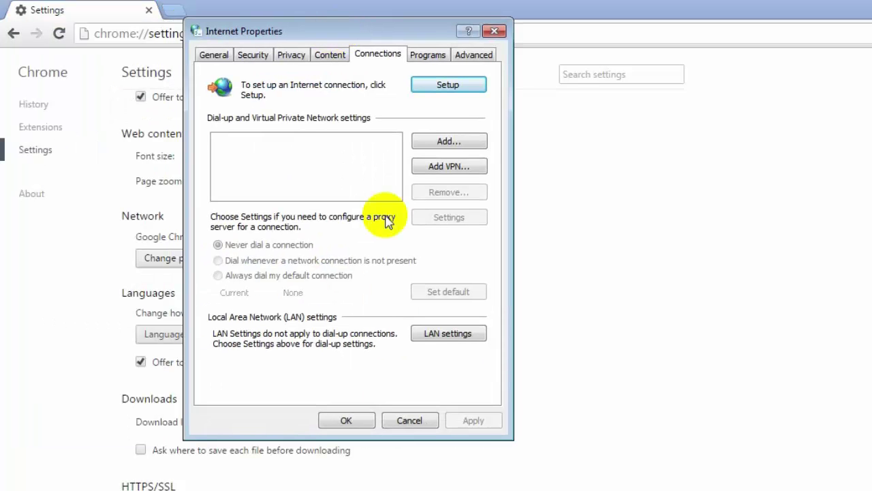
click(447, 334)
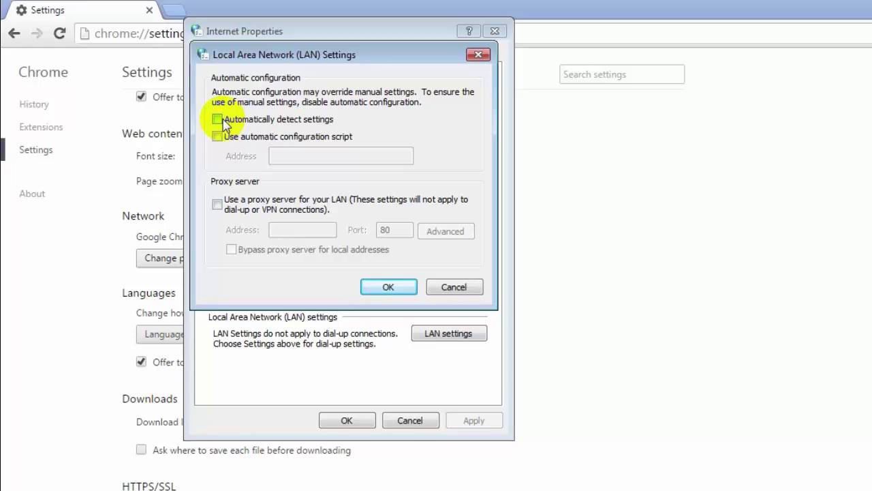
click(376, 287)
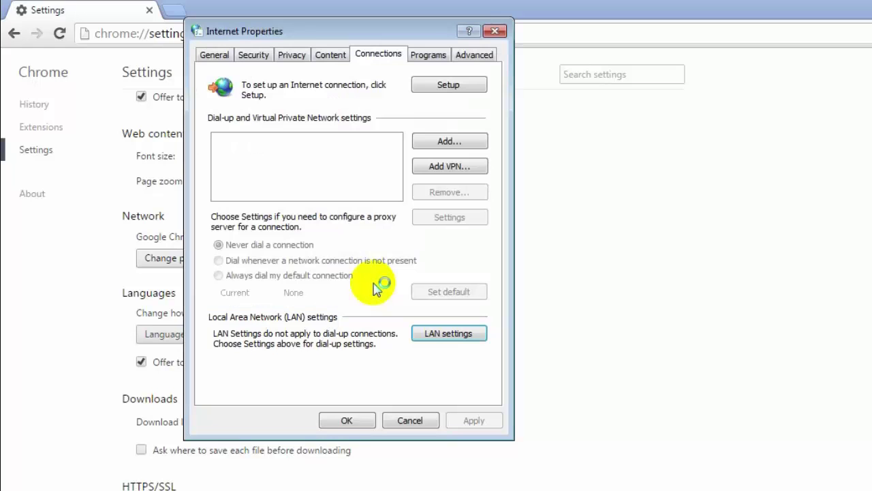
click(349, 422)
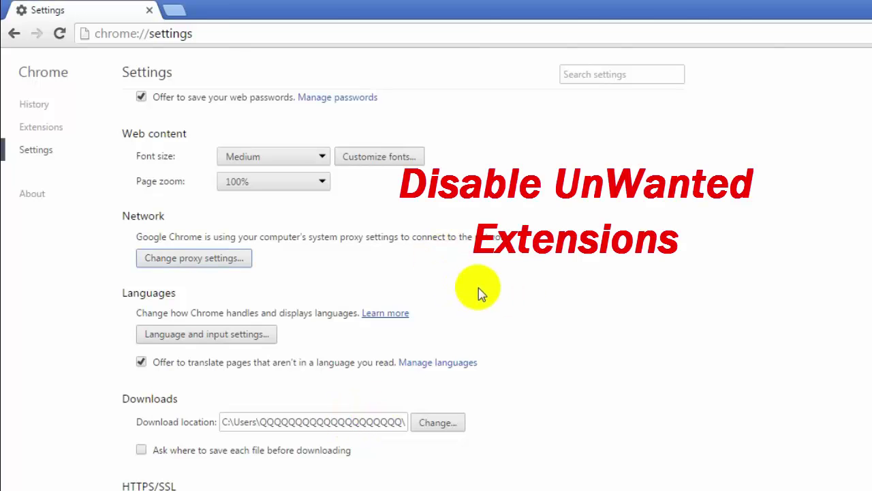
Step: Go to Chrome's Extensions page and bring the installed extensions into view
scroll(483, 229, up, 5)
scroll(505, 204, up, 2)
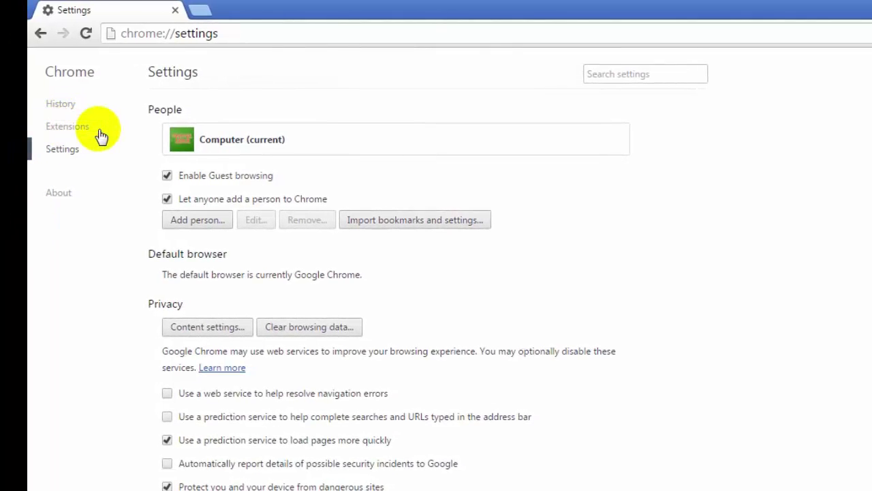
click(62, 128)
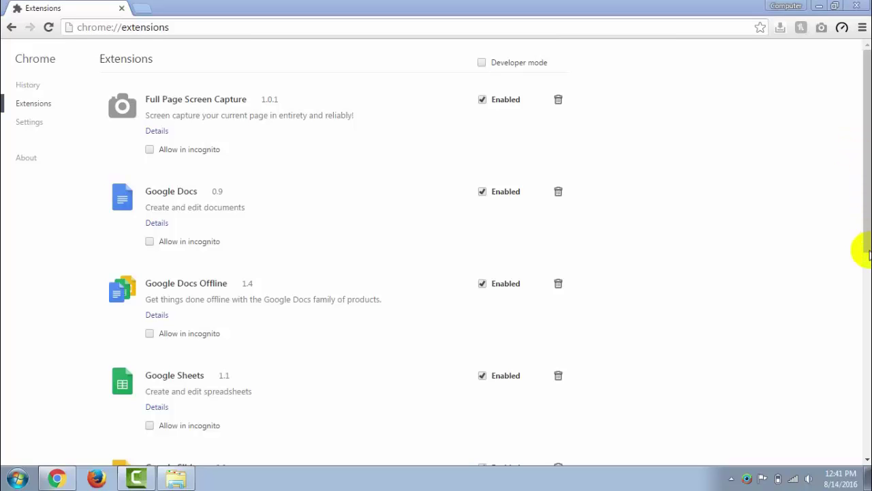
mouse_move(866, 255)
mouse_down()
mouse_move(856, 455)
mouse_move(847, 155)
mouse_up()
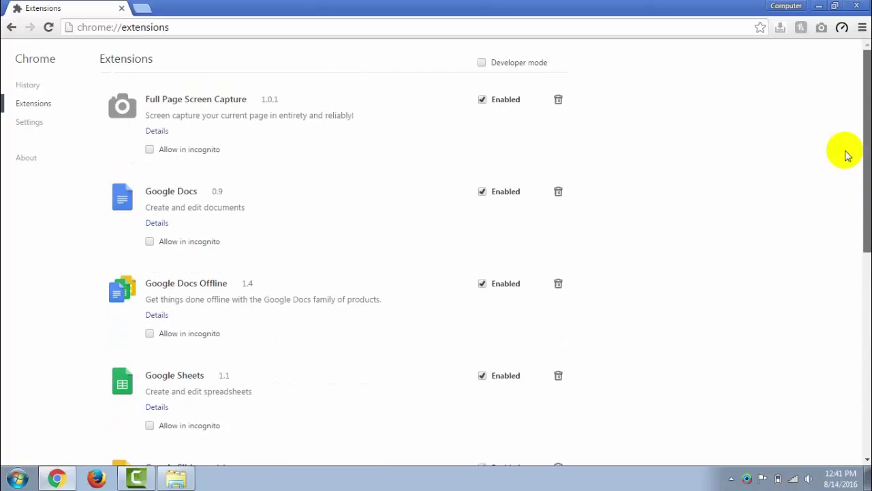
scroll(847, 155, down, 3)
Step: Remove Honey, IDM Downloader Pro and Speedtest by Ookla, confirming each removal
click(558, 357)
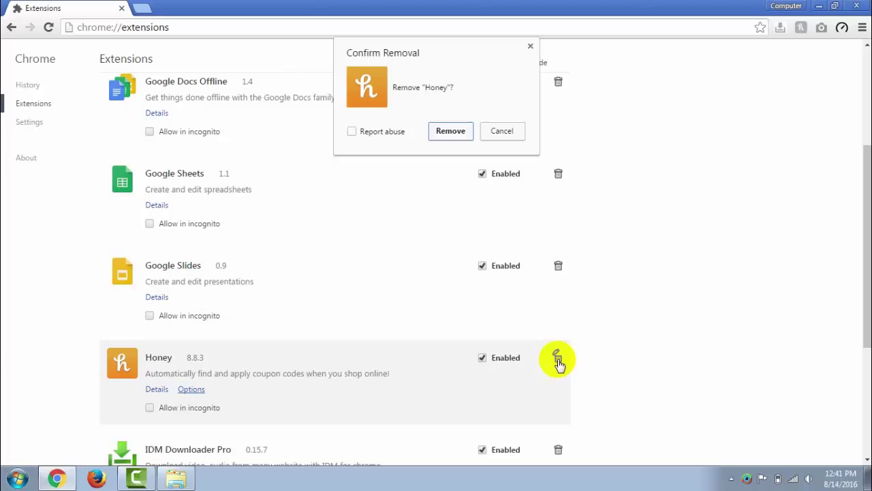
click(450, 131)
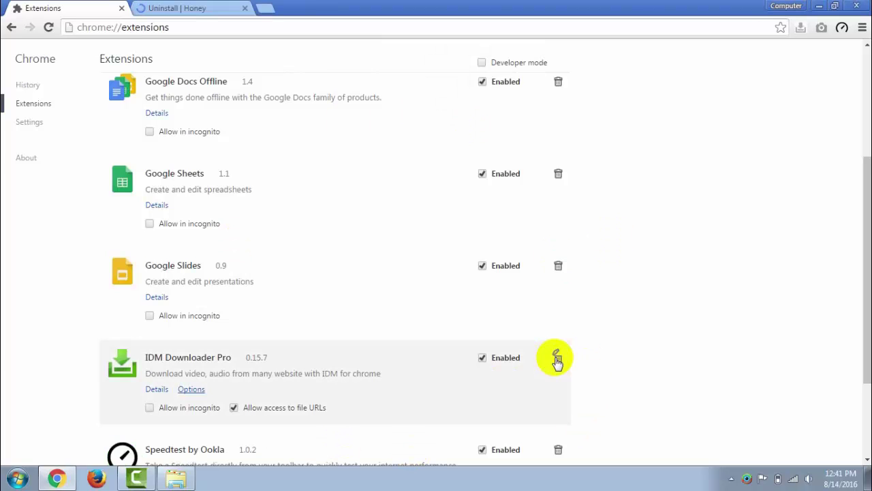
click(558, 357)
click(451, 130)
click(556, 316)
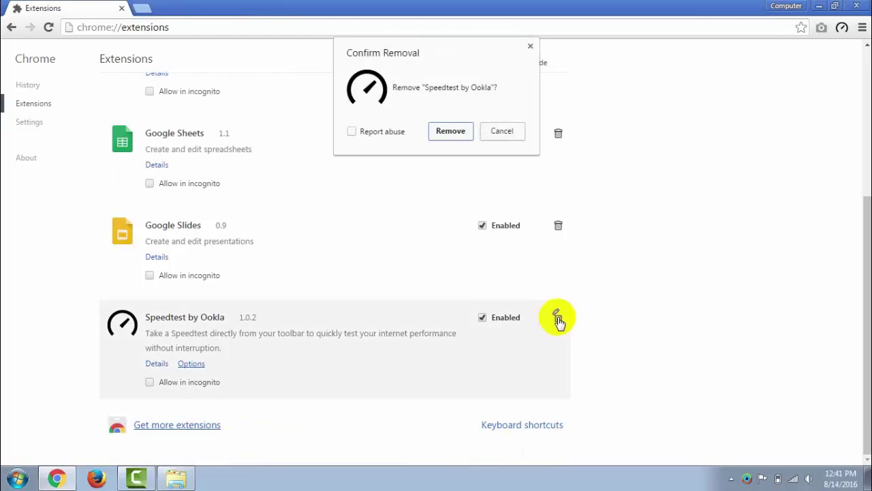
click(452, 130)
scroll(454, 131, up, 2)
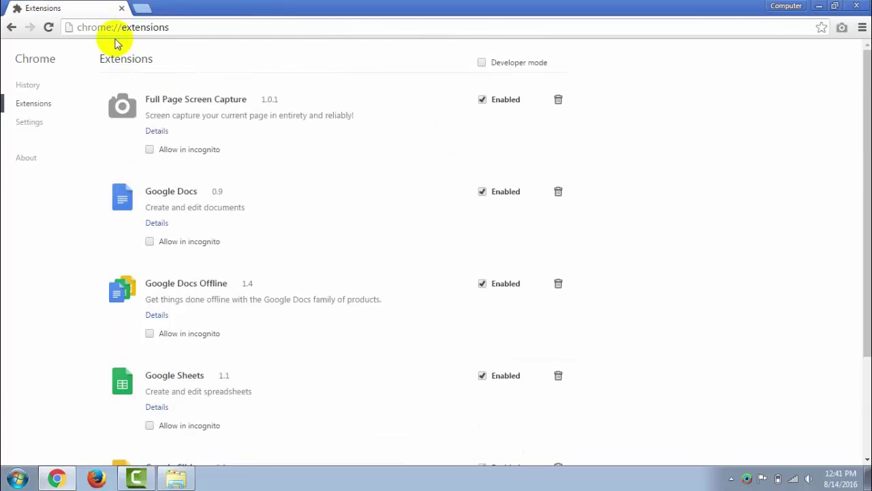
Step: Open the History page and choose 'Clear browsing data...'
click(29, 86)
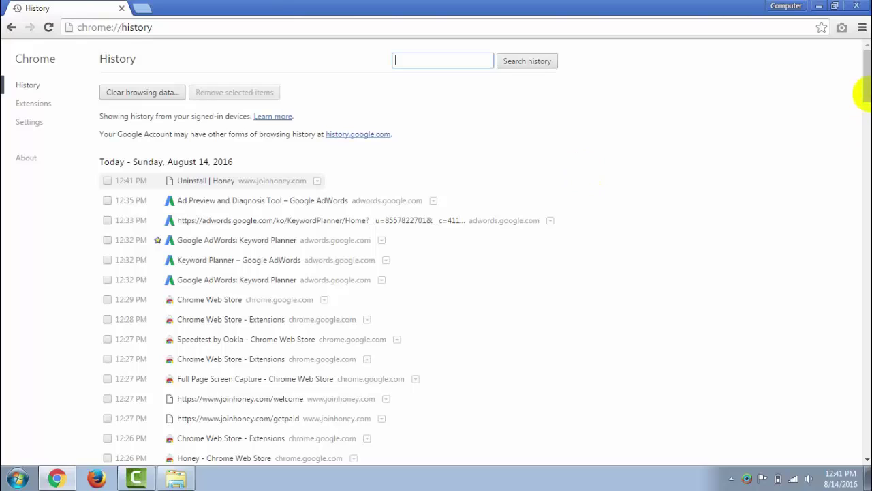
mouse_move(866, 95)
mouse_down()
mouse_move(867, 305)
mouse_move(869, 64)
mouse_up()
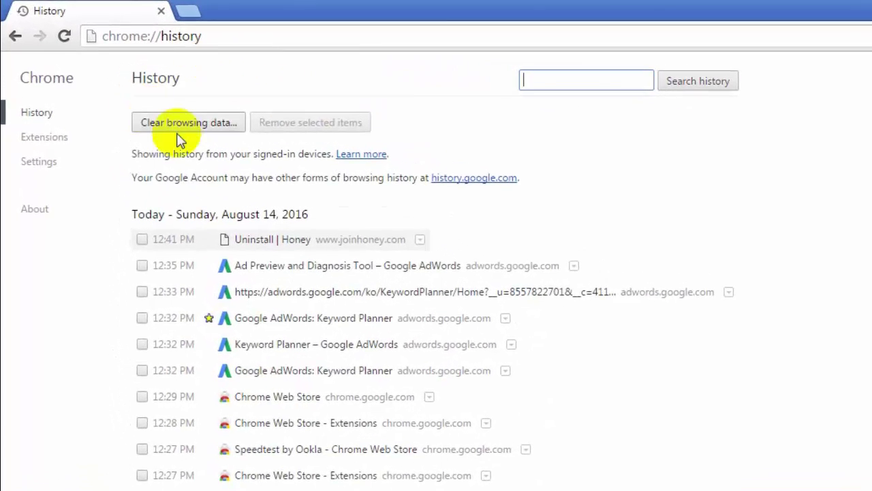
click(208, 130)
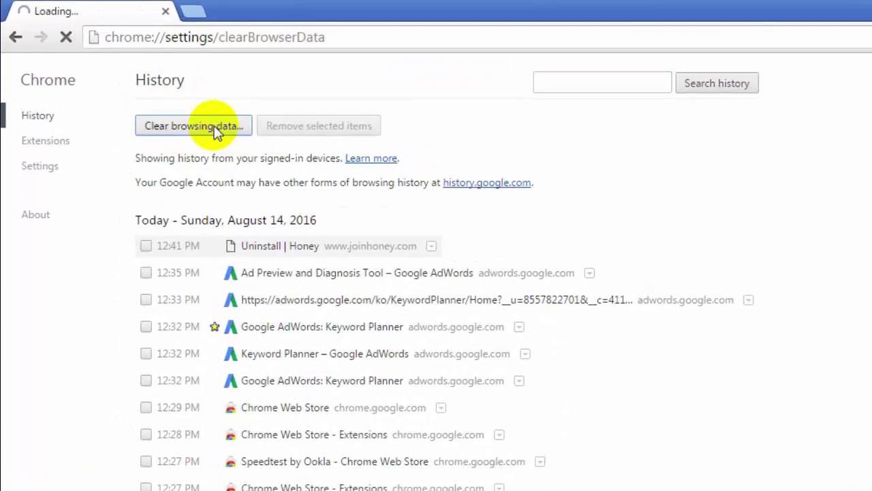
Step: Clear history, downloads and cookies from the beginning of time, leaving cached images and files
click(449, 79)
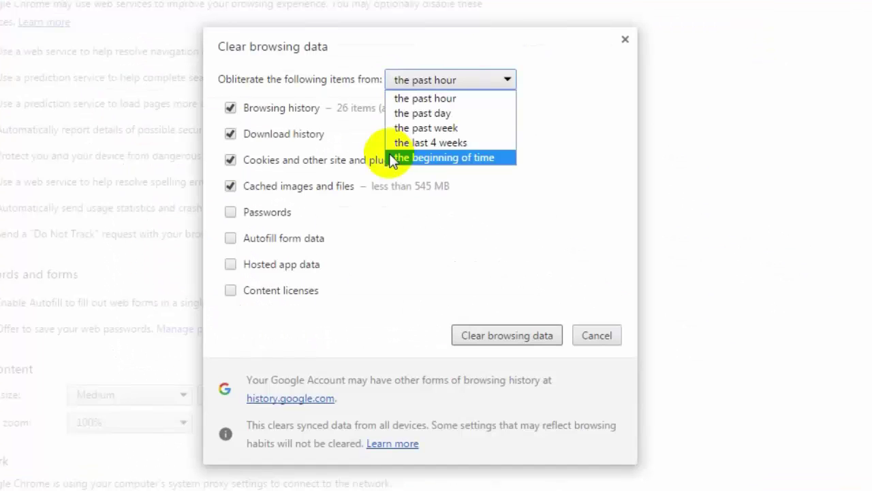
click(464, 156)
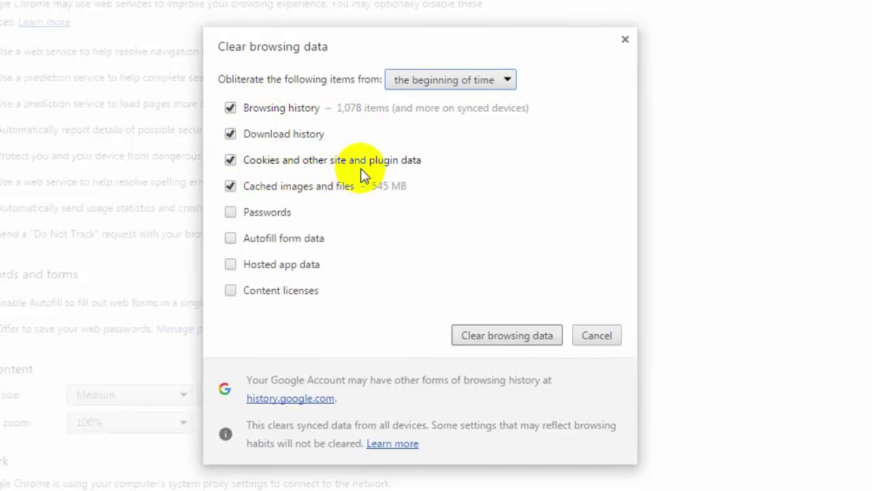
click(233, 186)
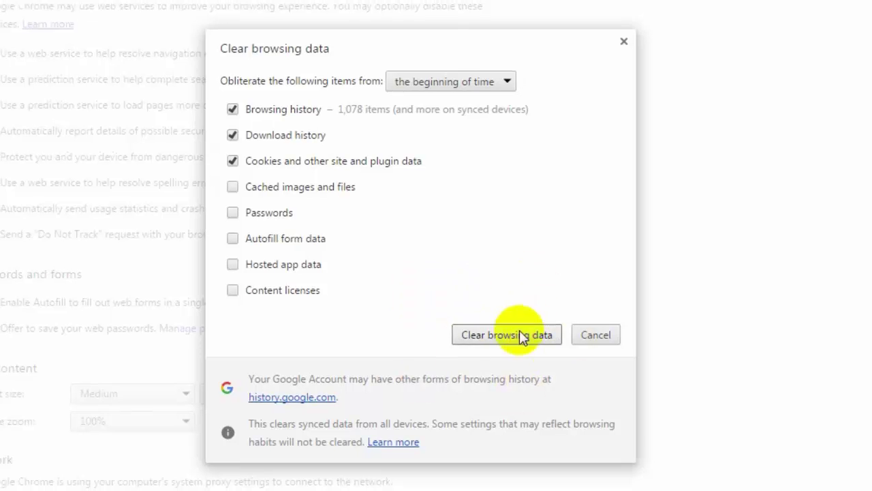
click(496, 318)
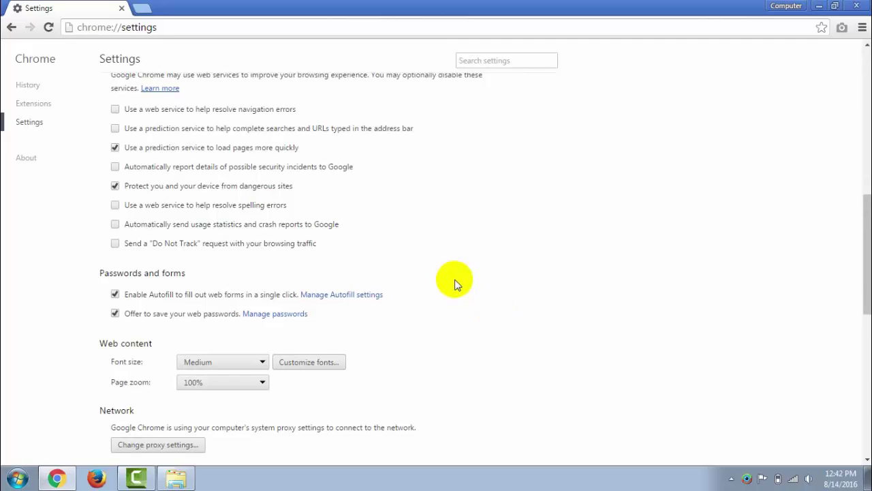
Step: Return to the History page to confirm it shows no entries
scroll(453, 269, up, 3)
scroll(436, 233, up, 5)
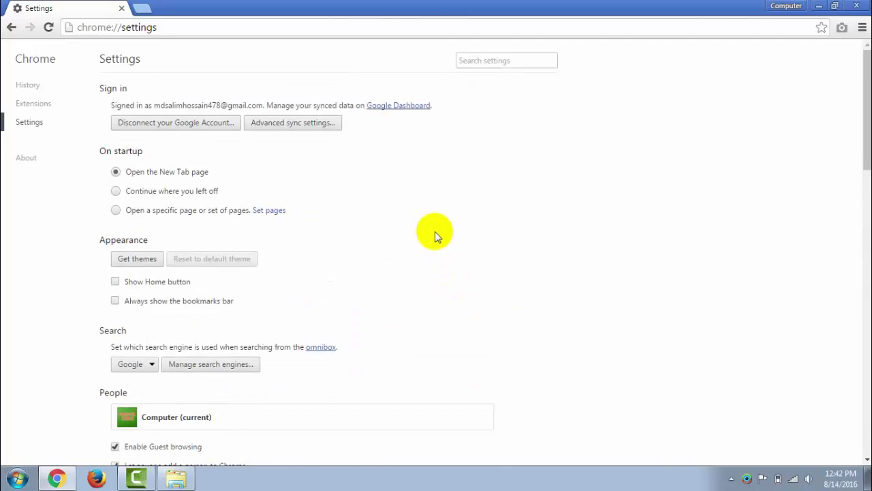
click(33, 85)
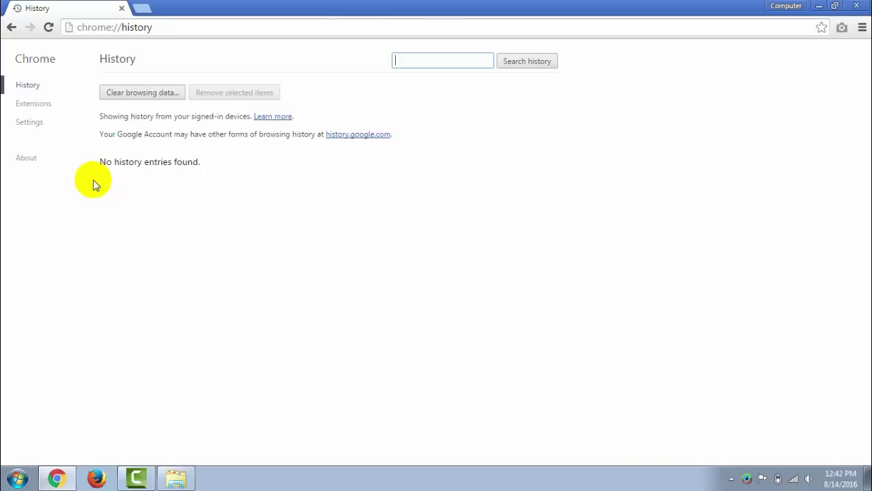
Step: Replace 'history' in the address bar with the 'chrome://plugins' autocompletion
double_click(133, 28)
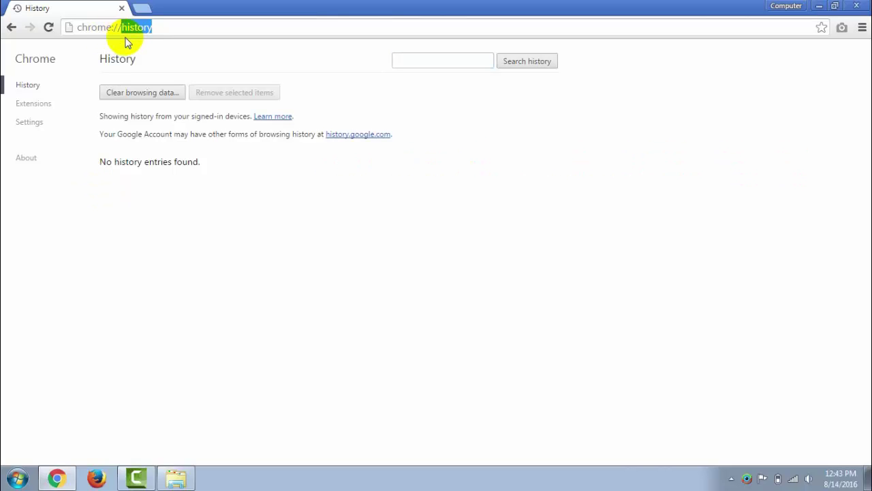
text(pl)
text(ugin)
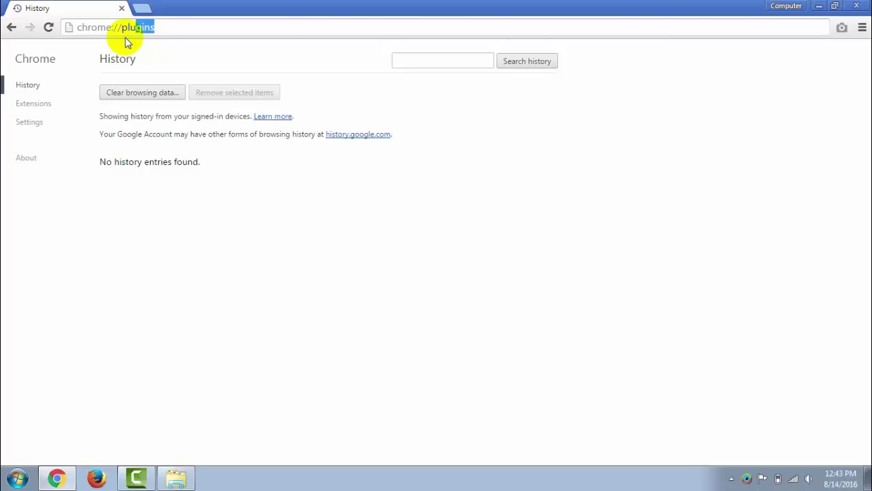
click(181, 27)
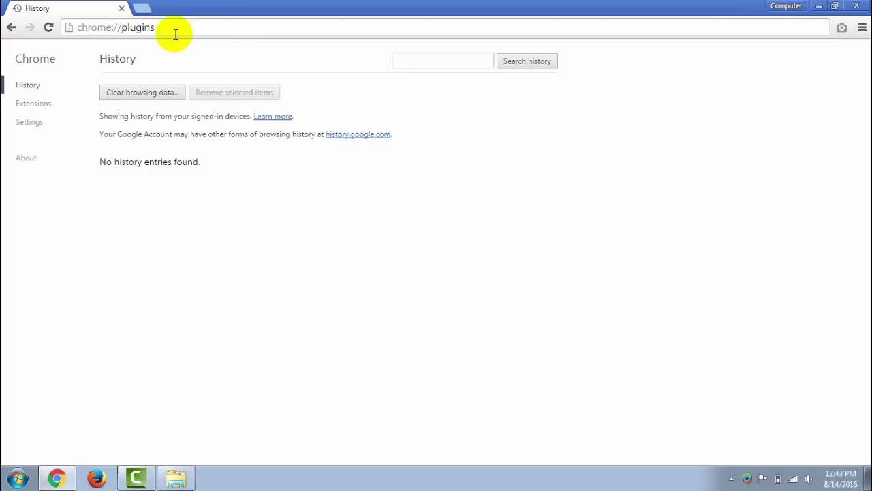
Step: Load chrome://plugins to view Widevine, PDF Viewer, Native Client and Flash
key(Return)
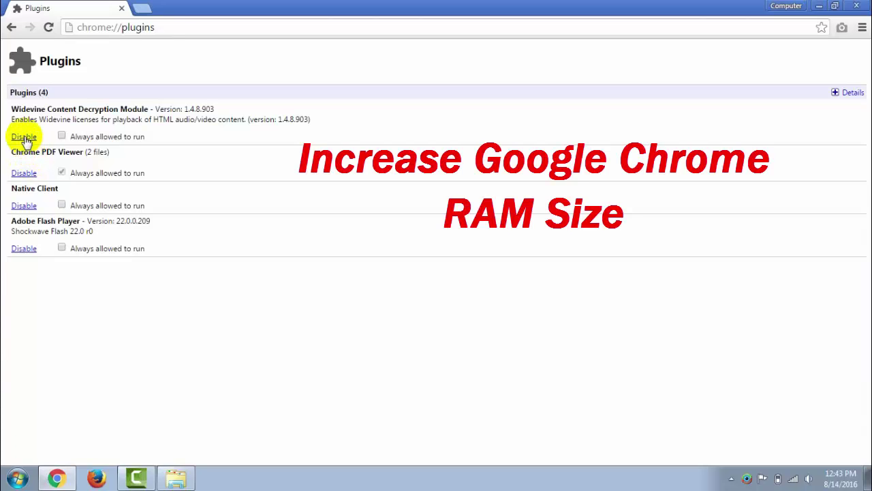
drag(163, 27, 122, 27)
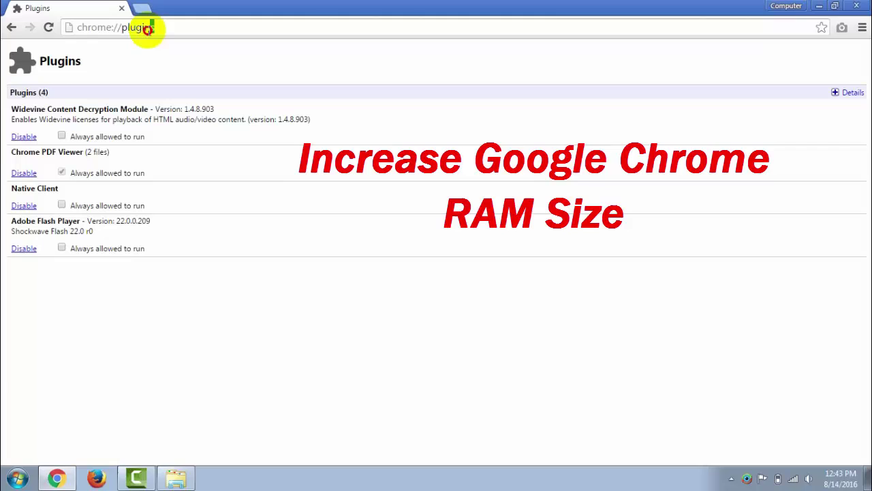
Step: Set the Default tile width flag to 1024 on chrome://flags and relaunch Chrome
text(flags/#max-titles-for-interest-area)
key(Return)
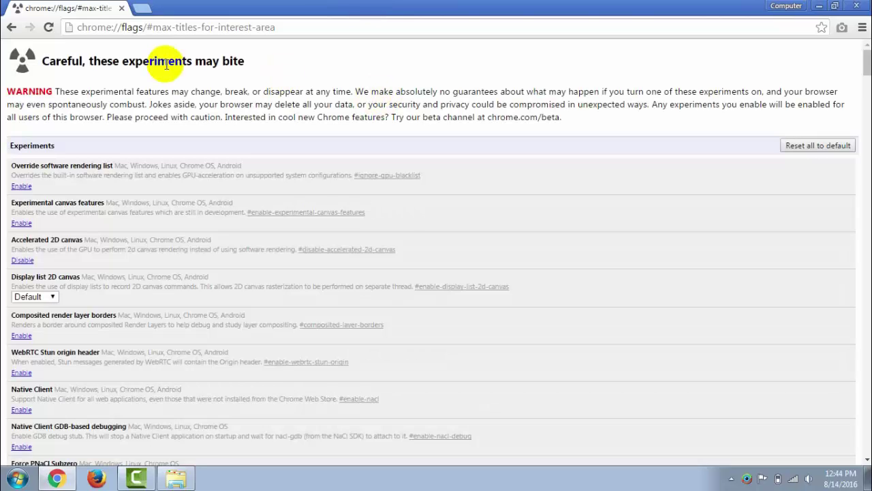
scroll(480, 87, down, 1)
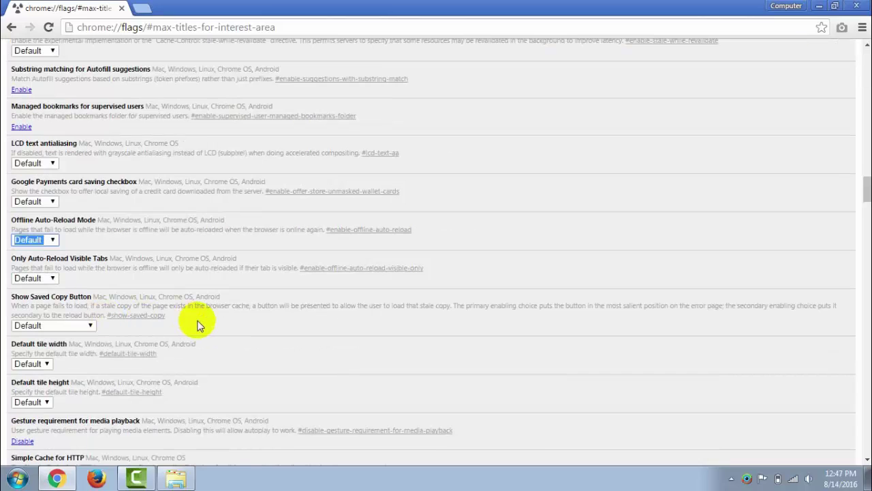
scroll(195, 321, down, 2)
scroll(530, 243, down, 1)
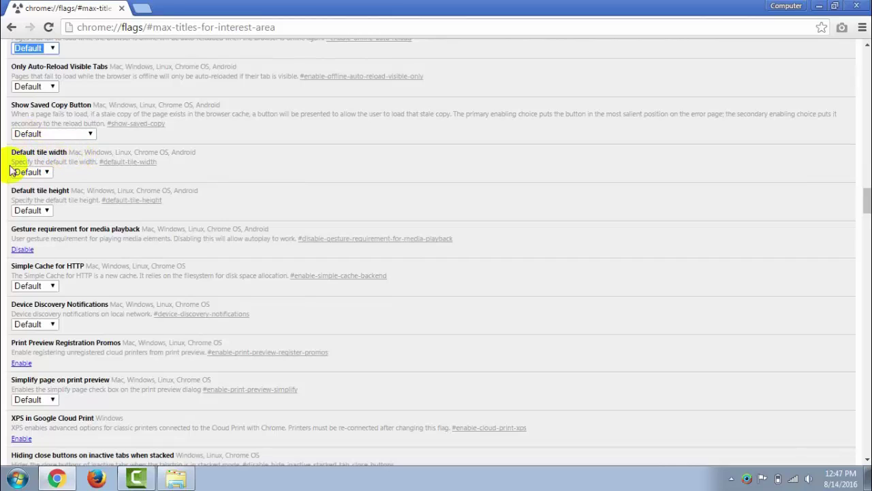
click(48, 174)
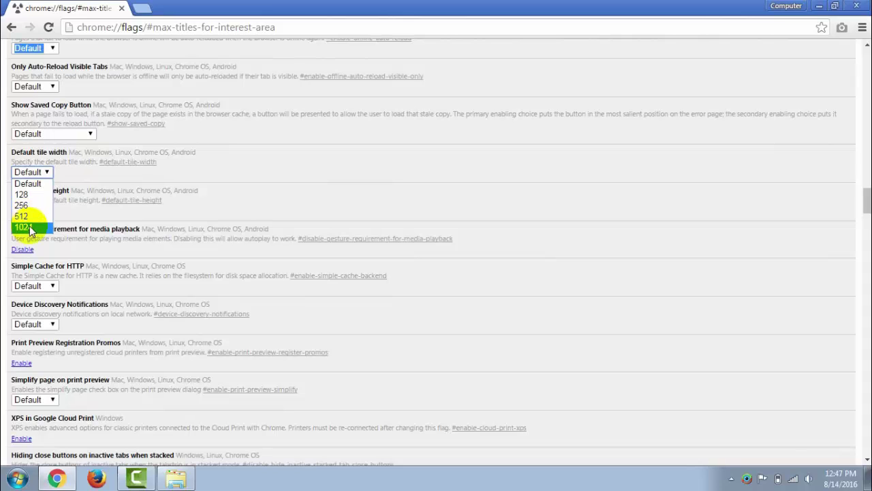
click(29, 225)
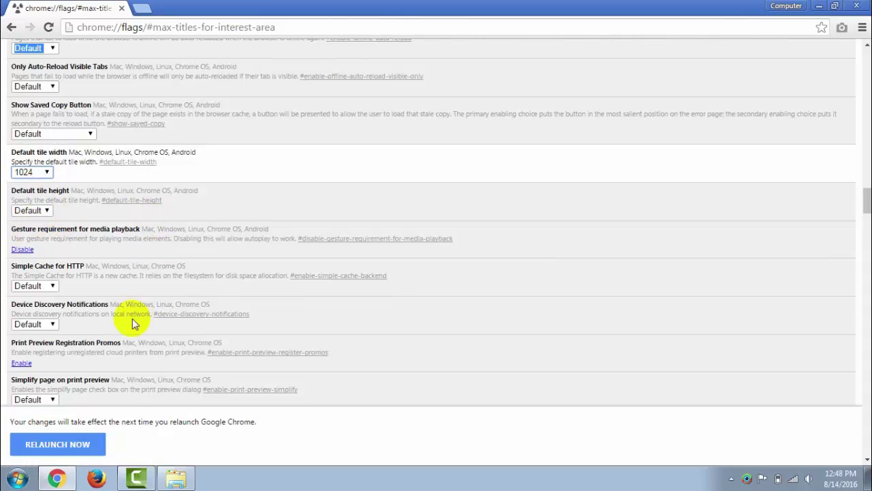
scroll(132, 318, down, 3)
scroll(48, 402, down, 1)
click(58, 443)
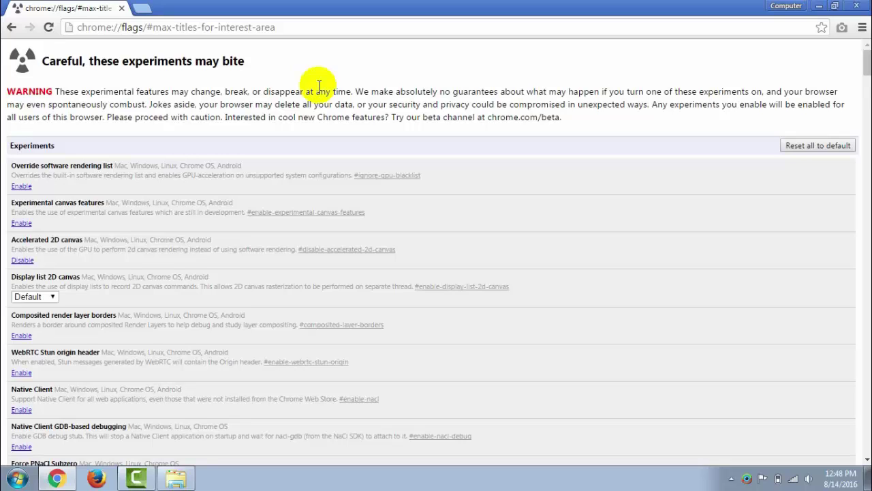
Step: Confirm on the About page that Chrome 52 is up to date, then minimize the browser
click(283, 31)
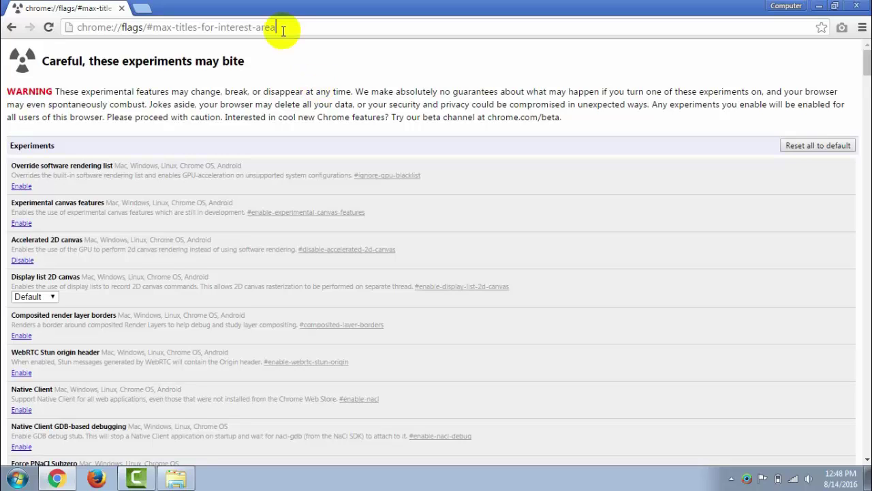
click(862, 28)
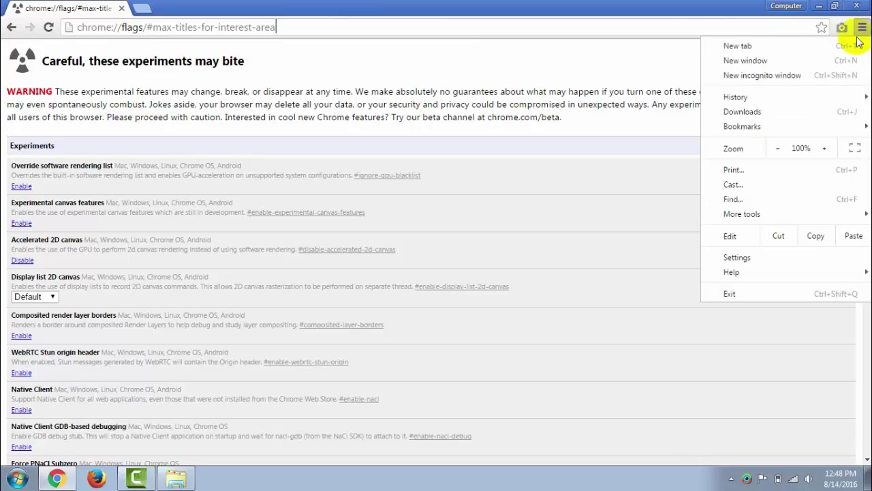
click(748, 258)
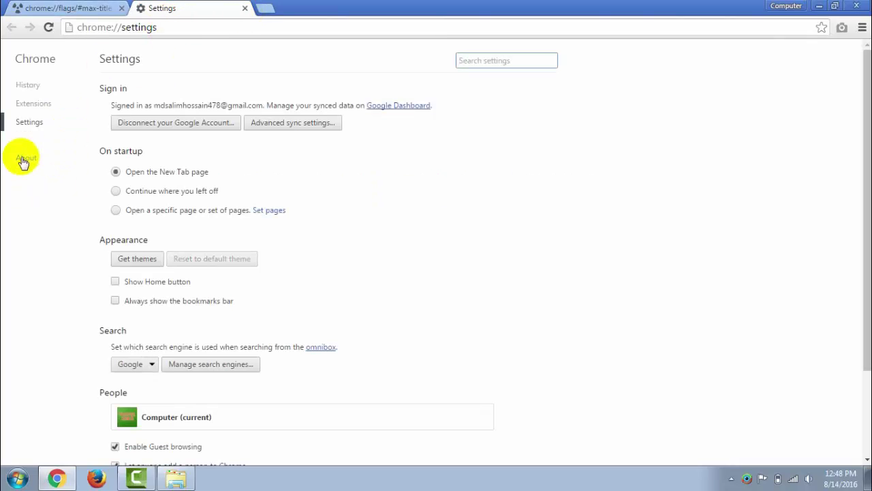
click(27, 159)
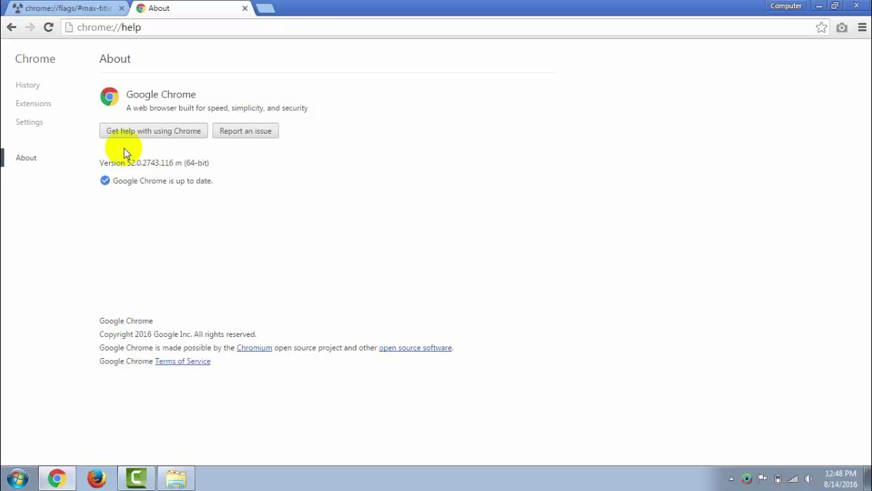
click(818, 9)
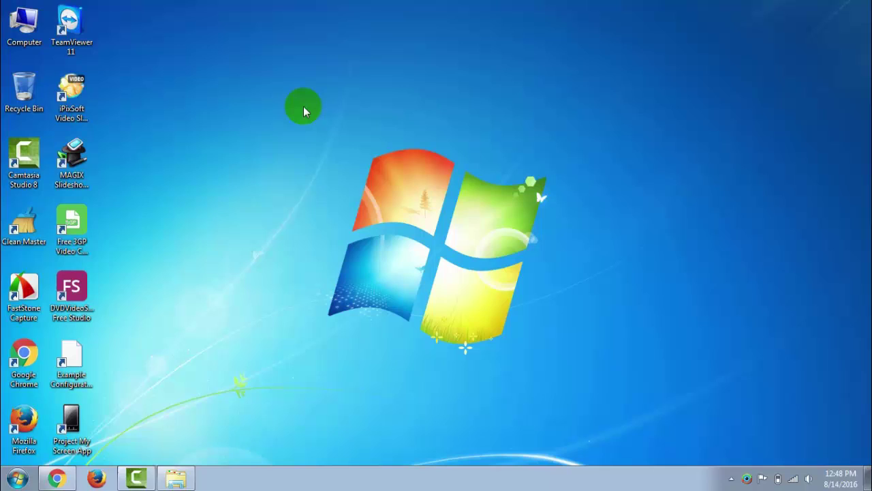